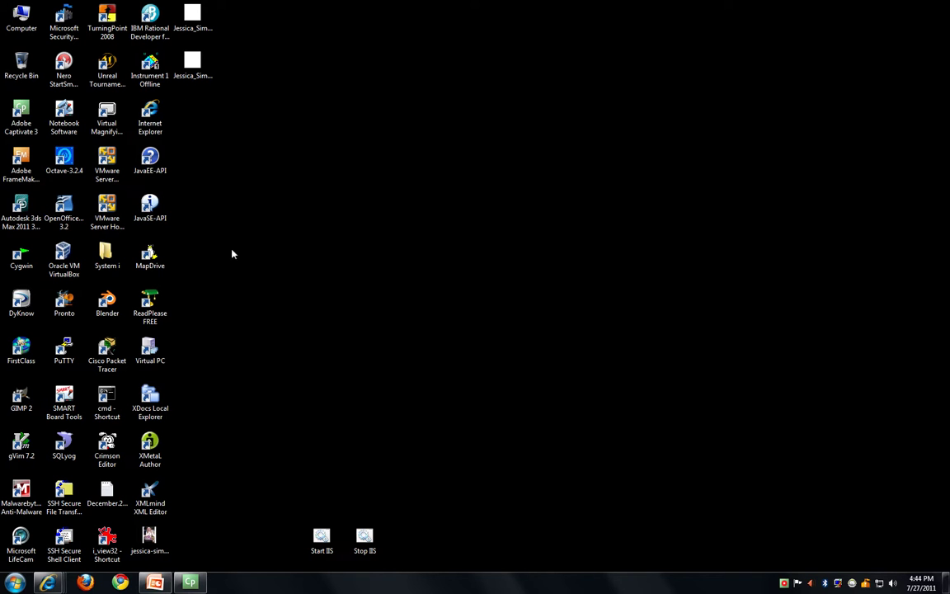
Step: Create a new desktop folder named with the person's name followed by '_Ad'
right_click(241, 386)
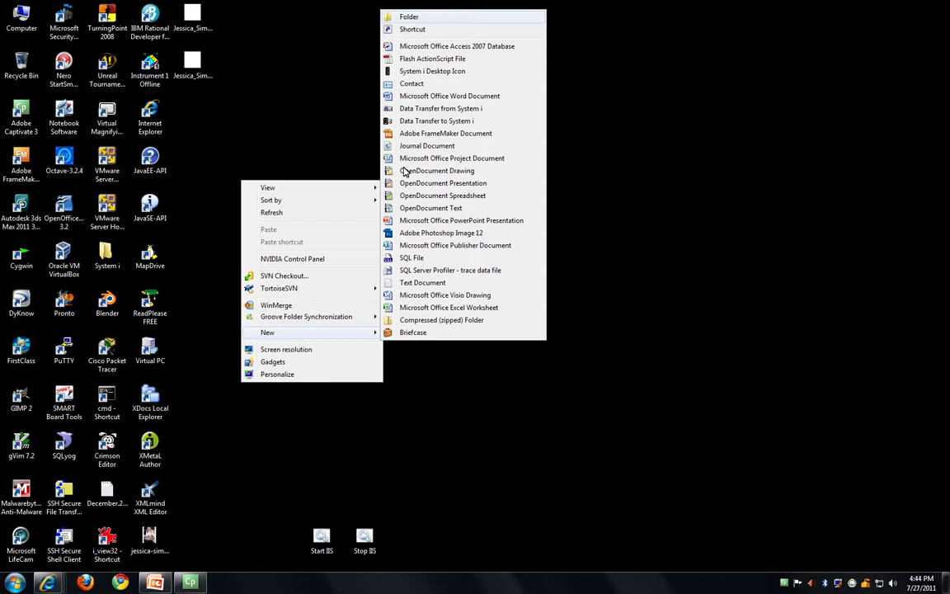
click(409, 18)
text(Jessica_S)
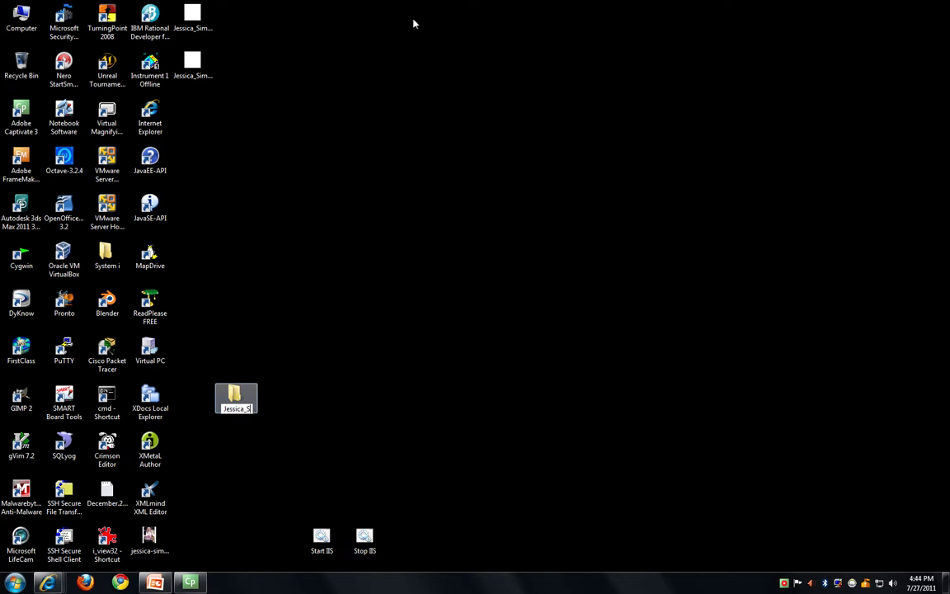
text(impson_Ad)
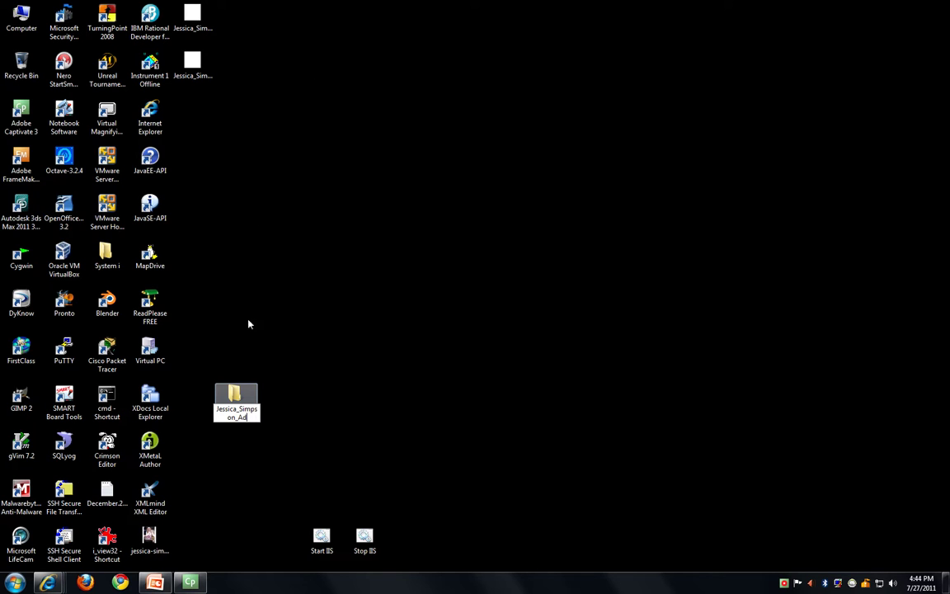
key(Return)
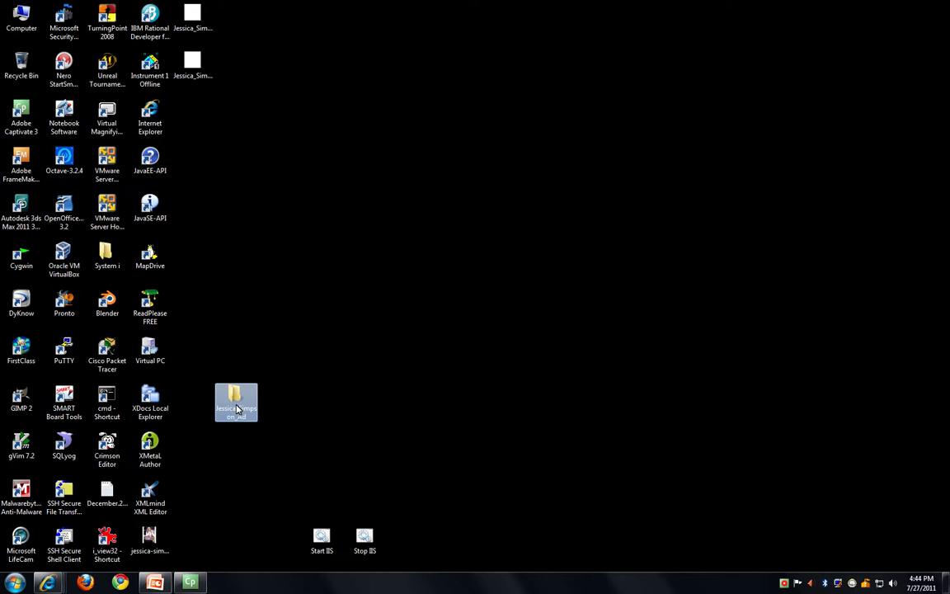
Step: Open the project folder and add a new subfolder named 'Assets' inside it
double_click(235, 397)
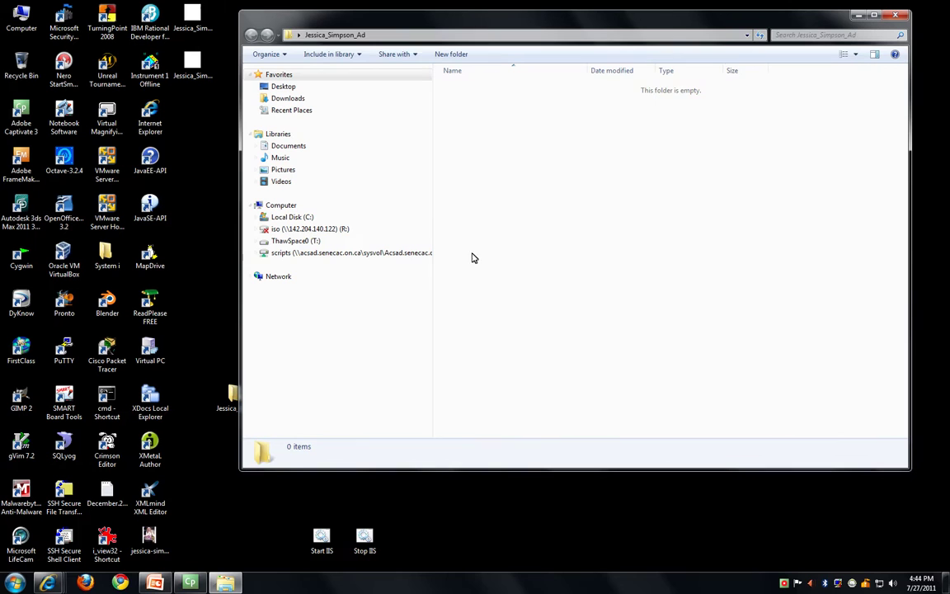
right_click(487, 156)
key(w)
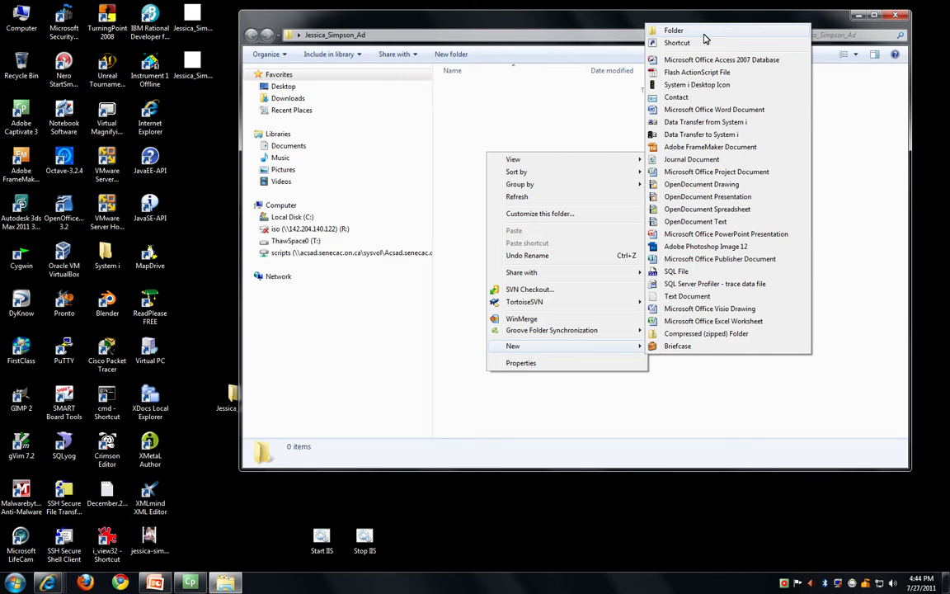
click(706, 37)
text(Assets)
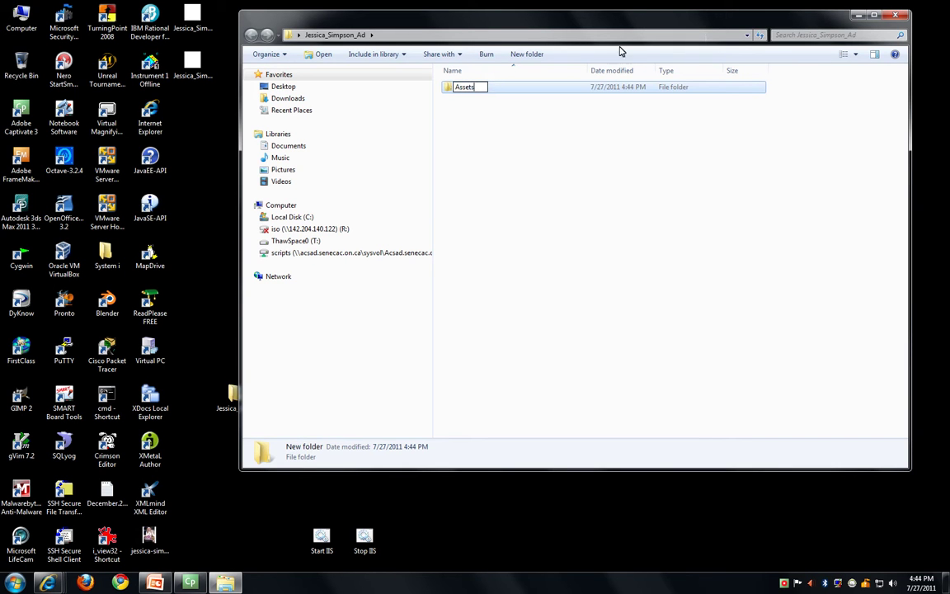
key(Return)
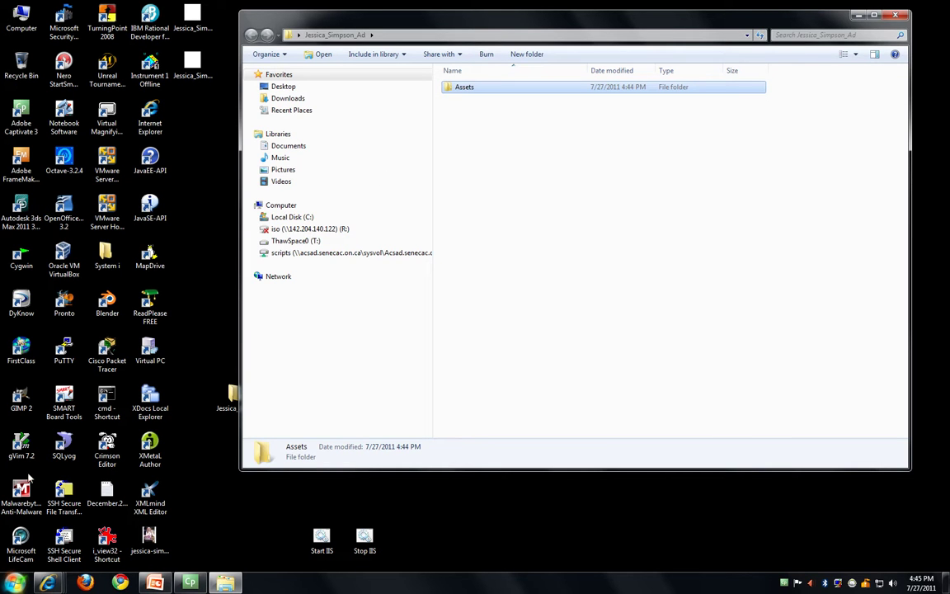
Step: Search the Start menu for 'indesign' and launch Adobe InDesign CS5
click(15, 583)
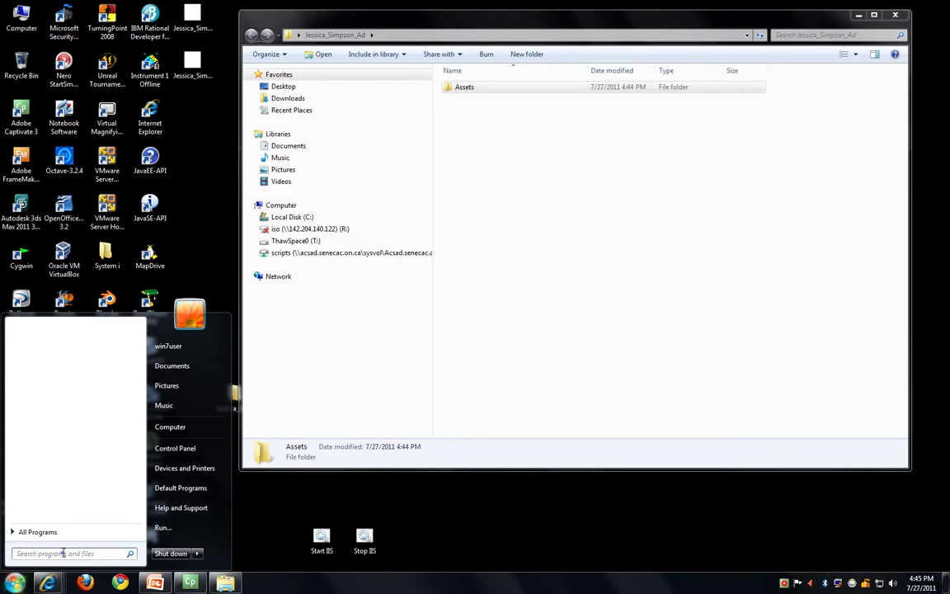
text(indesign)
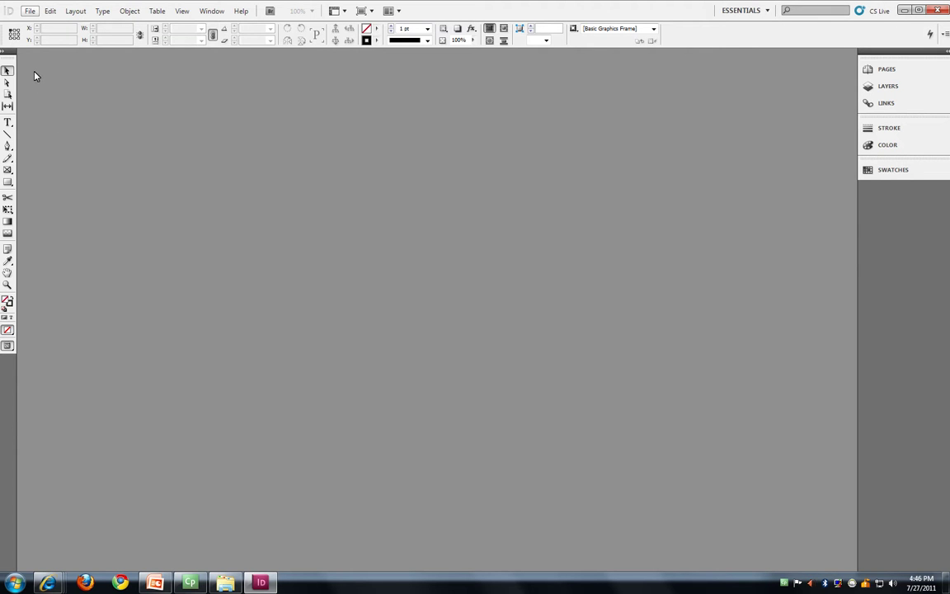
Step: In Units & Increments preferences, change horizontal and vertical ruler units from Picas to Inches
click(28, 10)
key(Right)
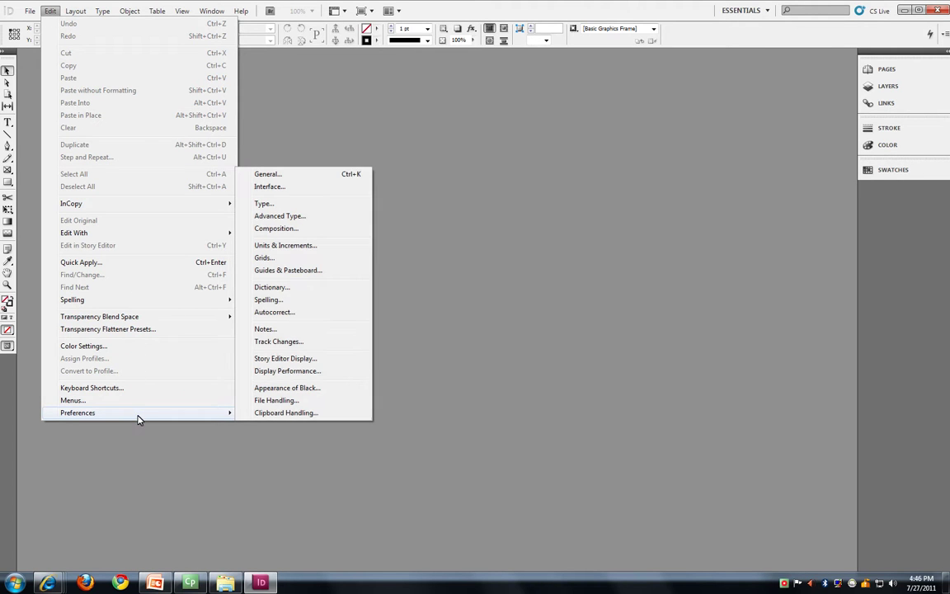
key(Right)
key(Down)
key(Down)
key(Down)
key(Down)
key(Down)
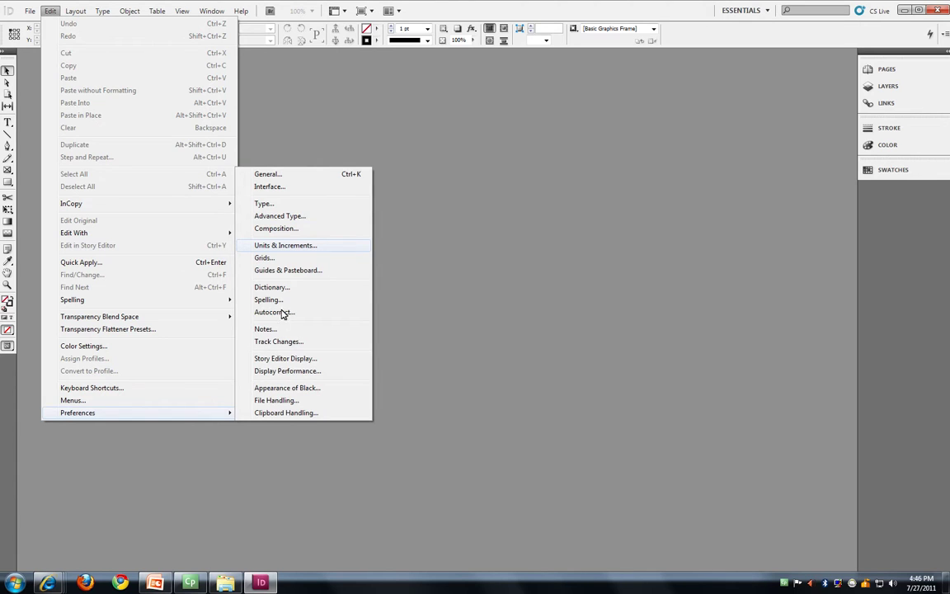
click(289, 245)
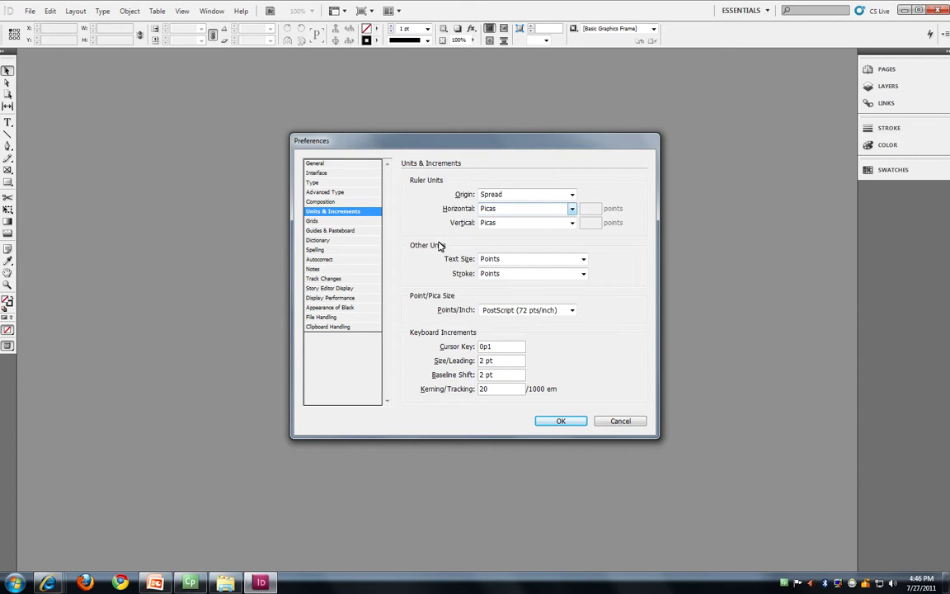
click(572, 211)
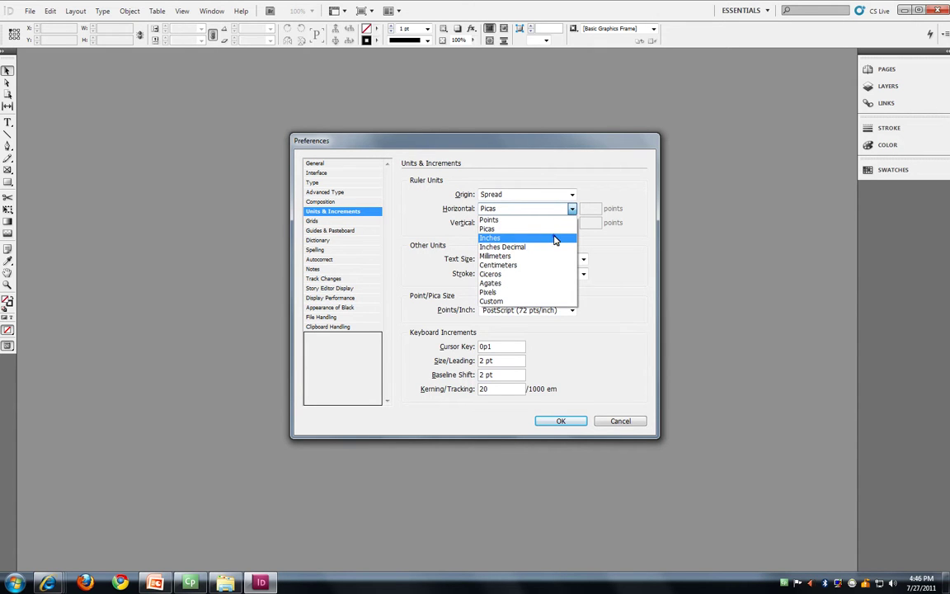
click(555, 239)
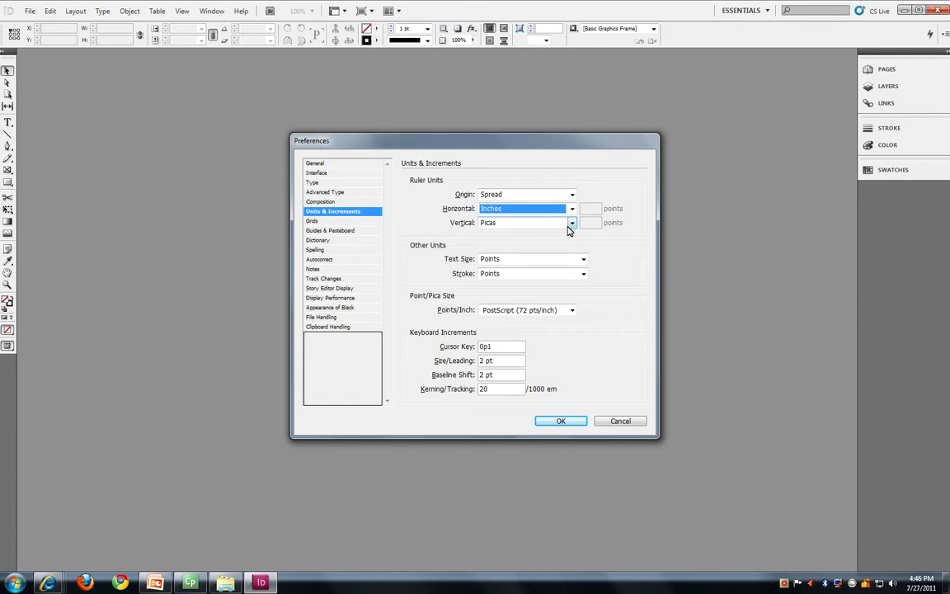
click(570, 226)
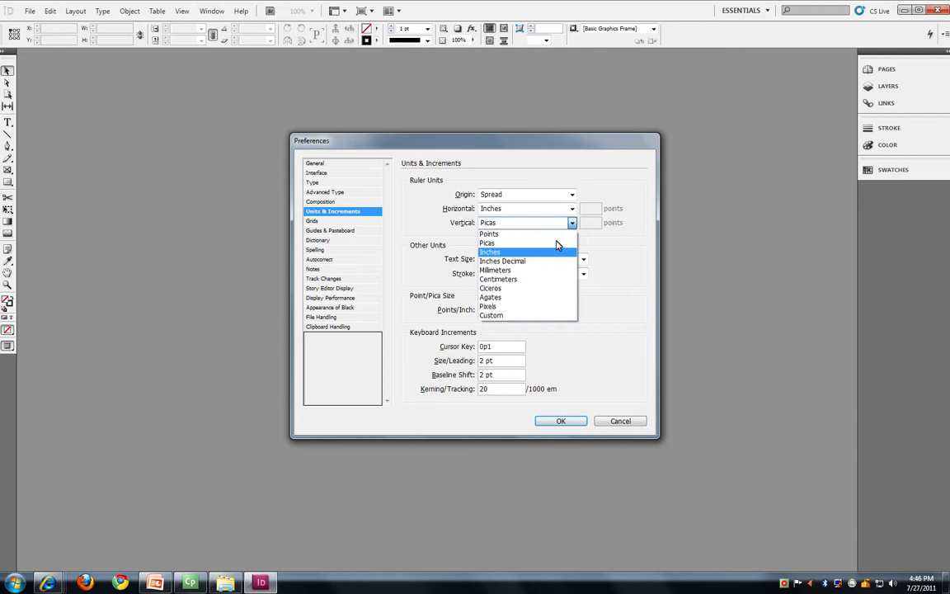
click(557, 252)
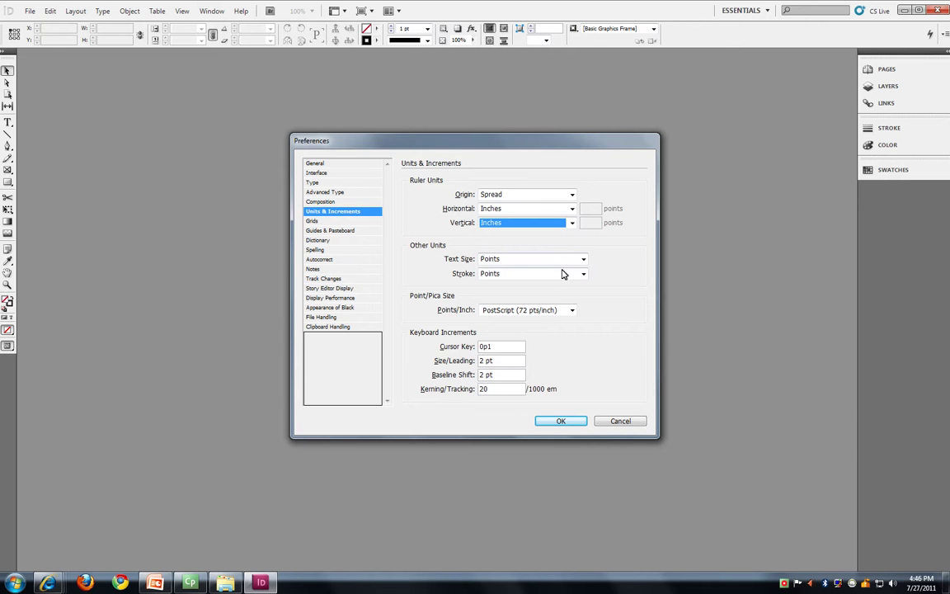
Step: Apply the inch units, then create a new document with width 7 in and height 8.5 in
click(566, 423)
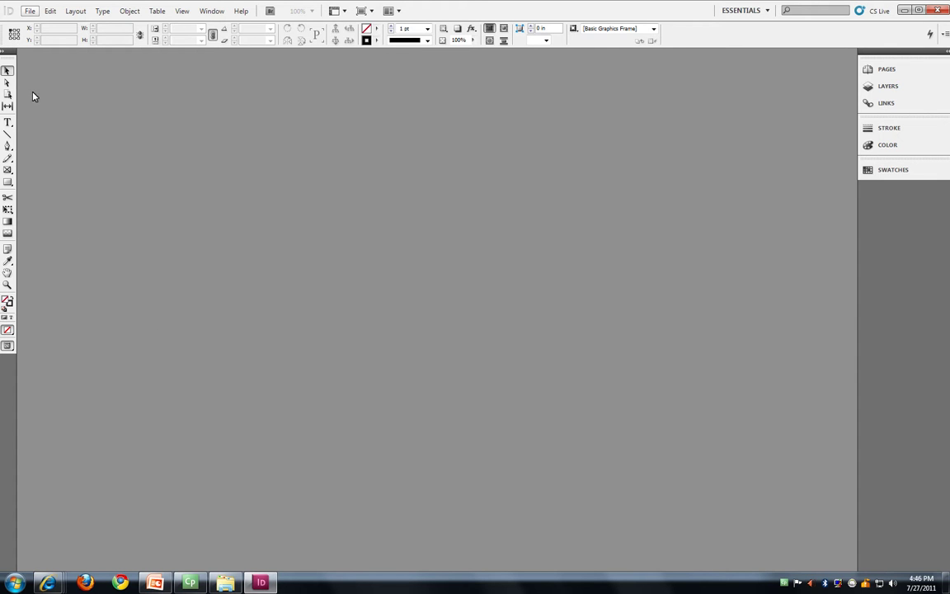
click(29, 12)
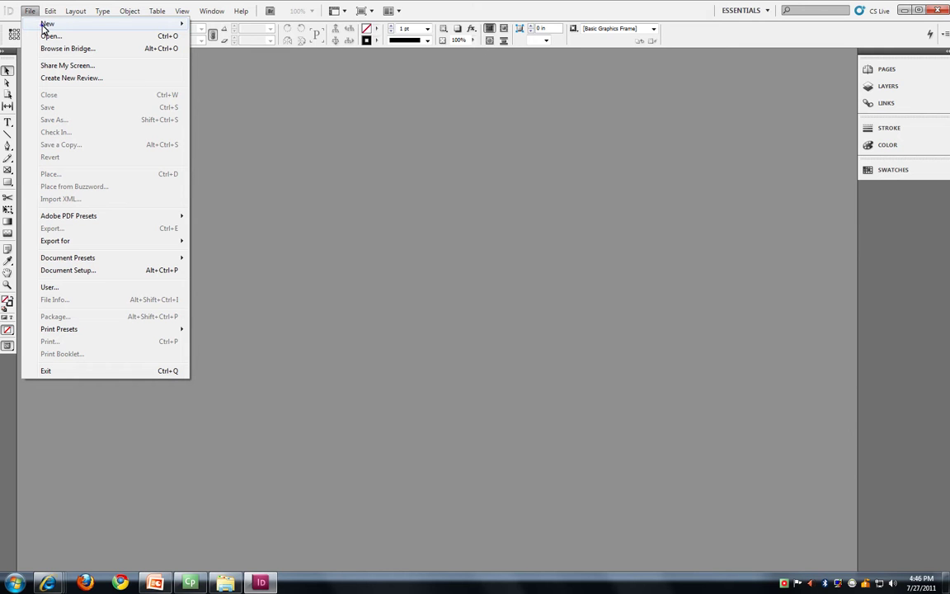
mouse_move(45, 28)
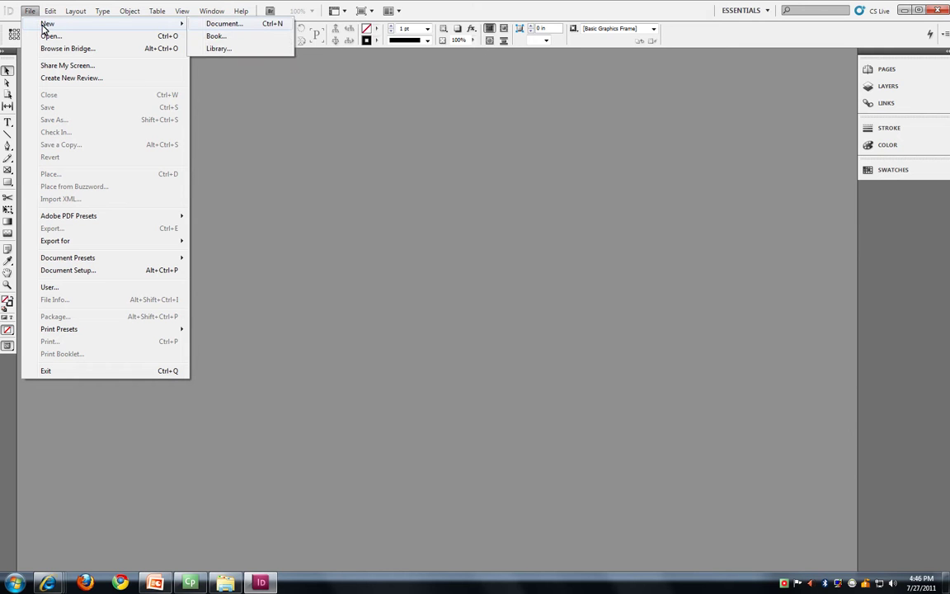
click(226, 27)
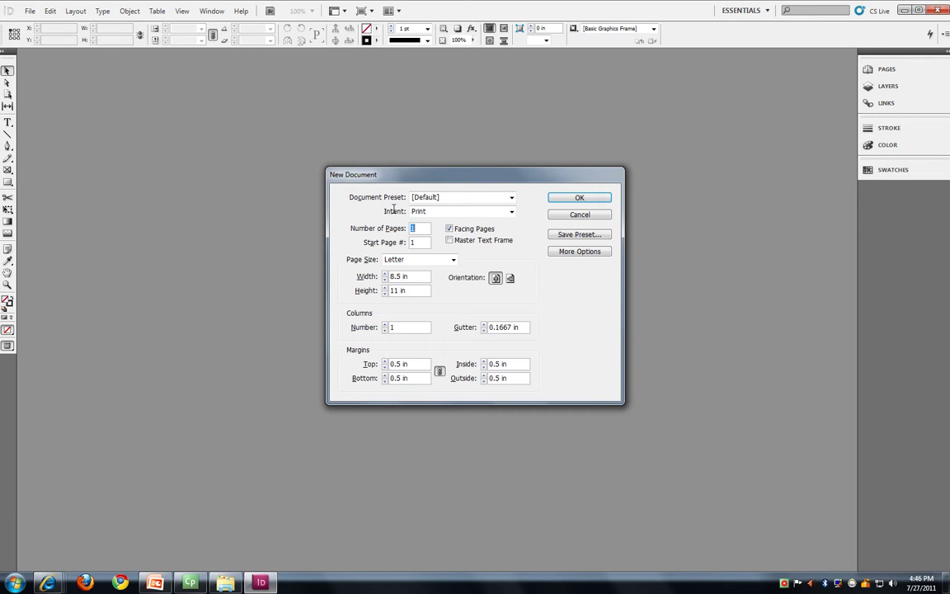
click(397, 277)
double_click(392, 277)
text(7)
double_click(396, 291)
text(8.5)
key(Return)
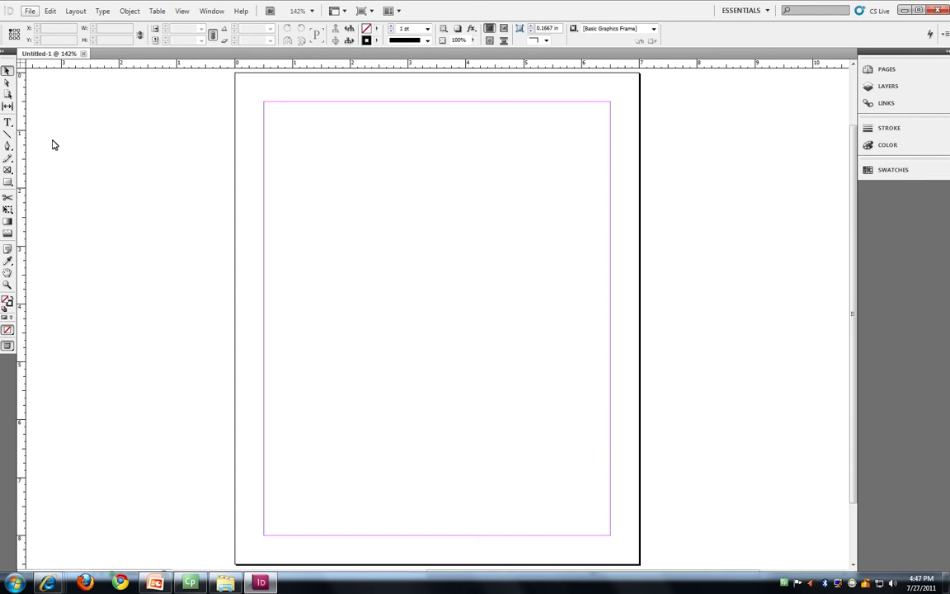
Step: Choose Save As from the File menu for the blank Untitled-1 document
click(29, 12)
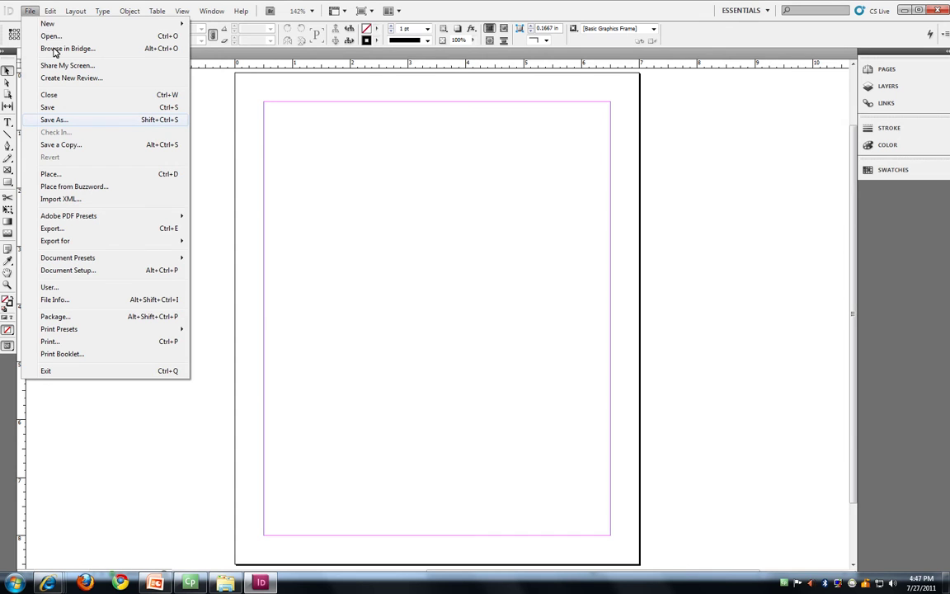
click(59, 121)
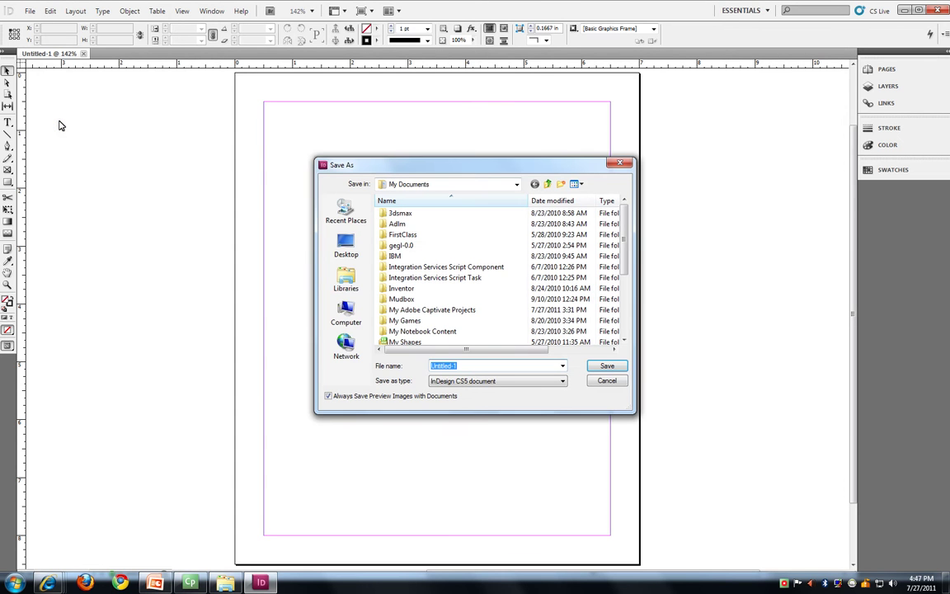